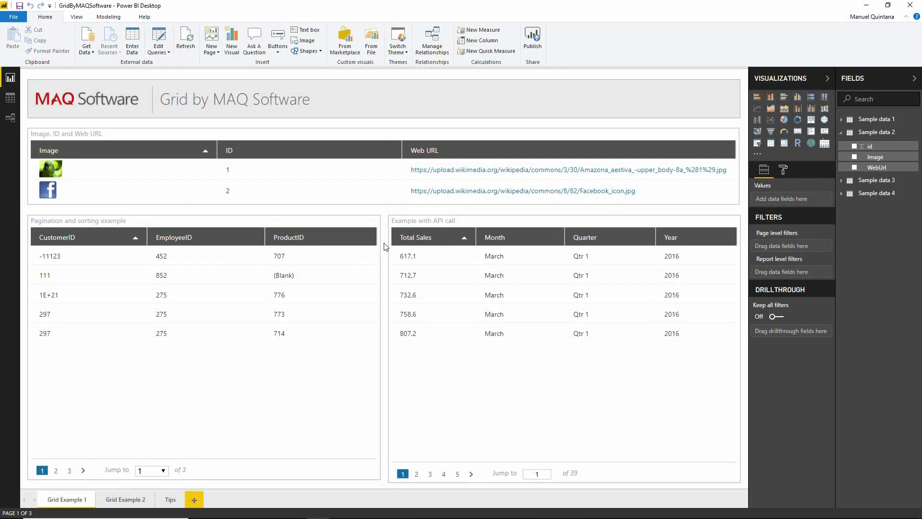
- Sort the Pagination and sorting grid by EmployeeID in descending order
left_click(356, 308)
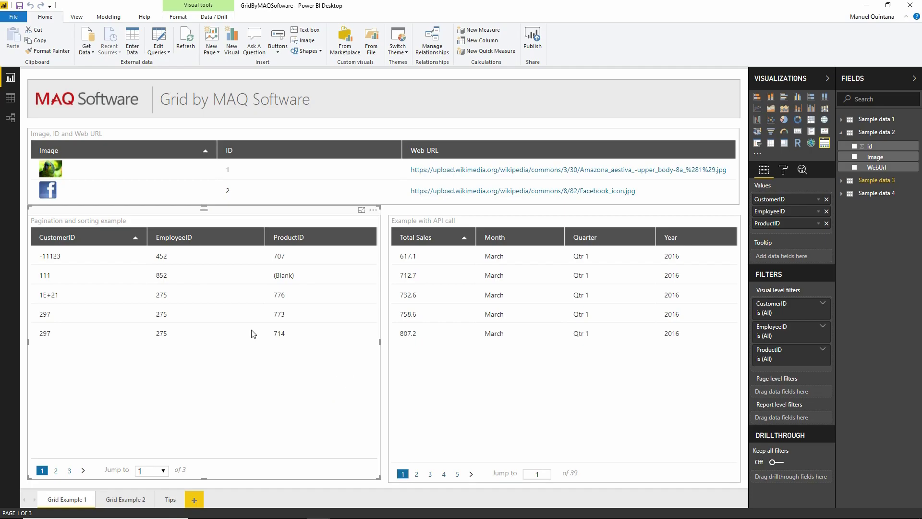
left_click(200, 240)
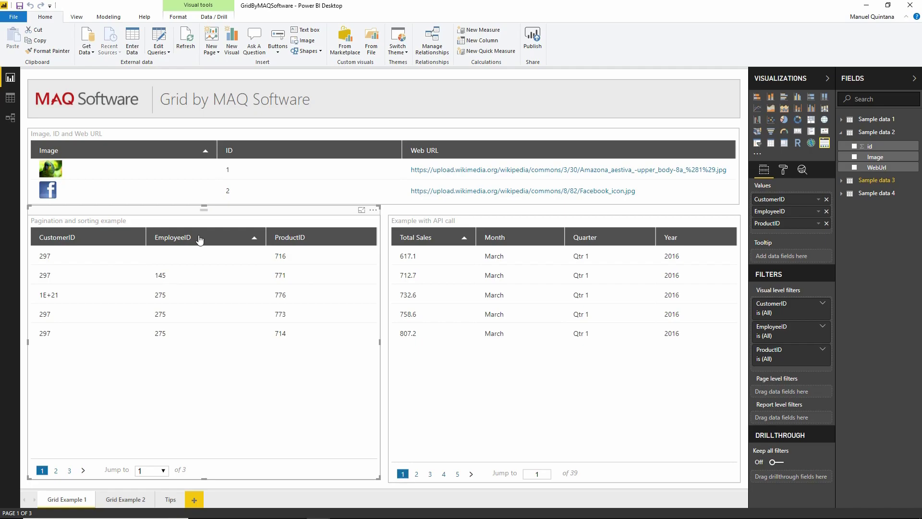
left_click(200, 240)
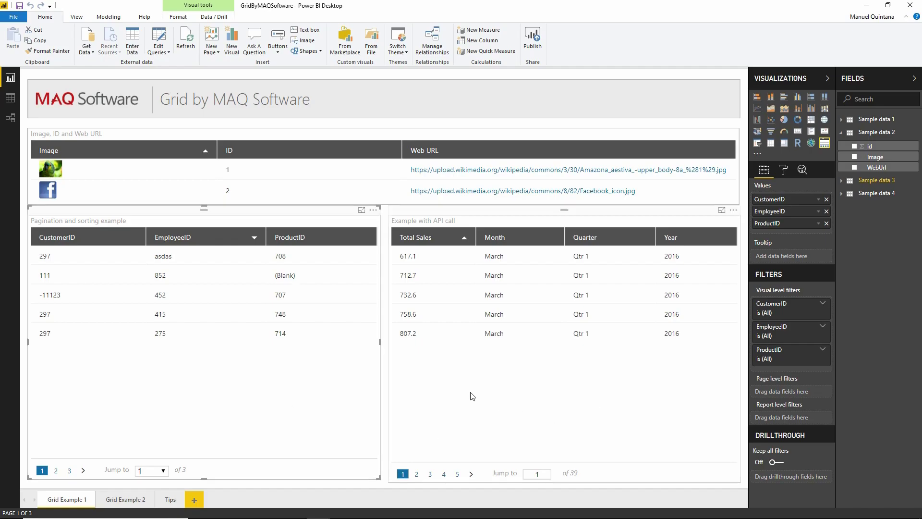
- Move the API call grid to page 5, then jump to page 16 of 39
left_click(456, 474)
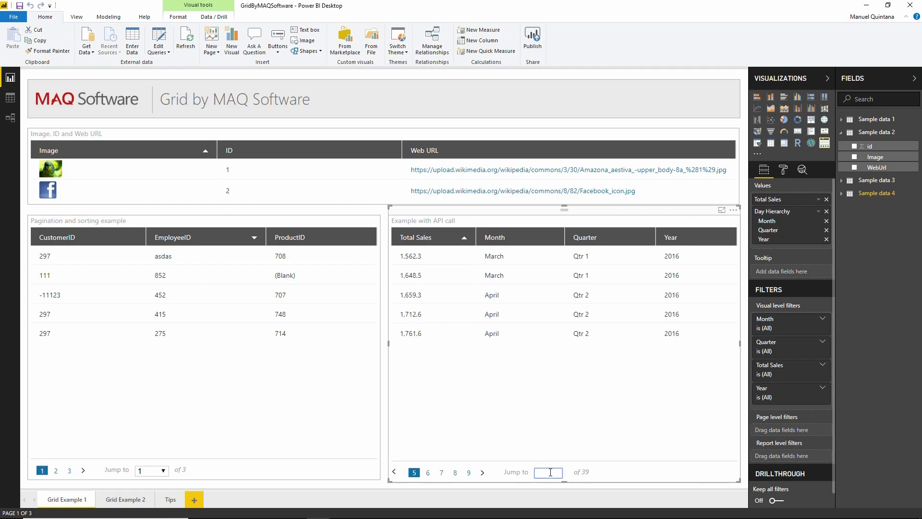
left_click(550, 473)
type("16")
key("Return")
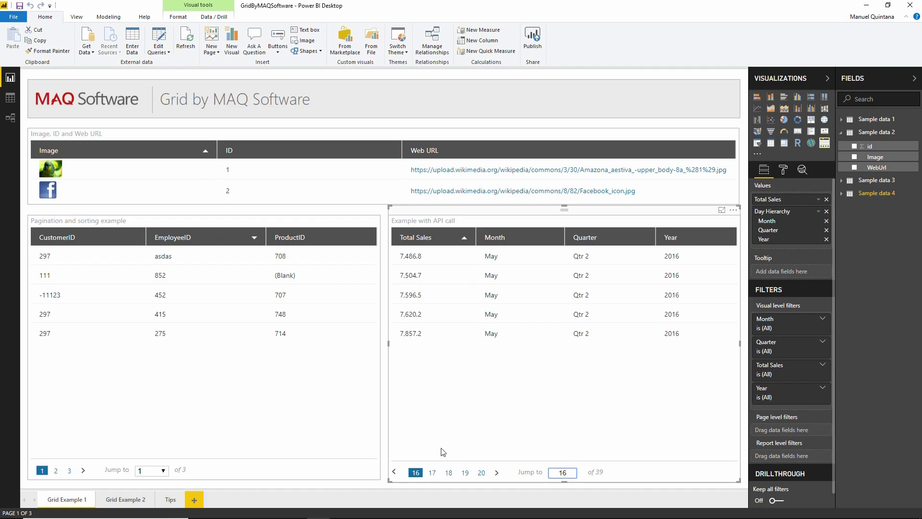
left_click(383, 489)
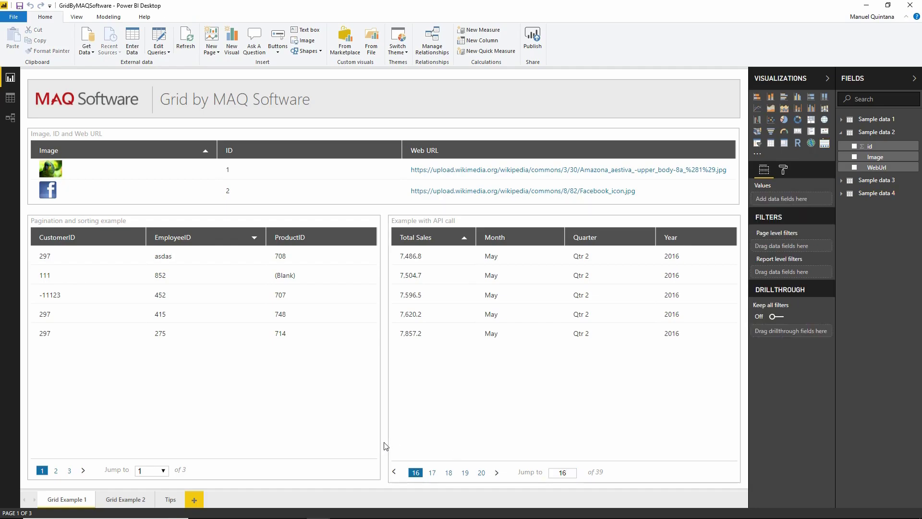
- In Grid configuration, set the Pagination grid's text size to 15 and max rows to 8
left_click(344, 443)
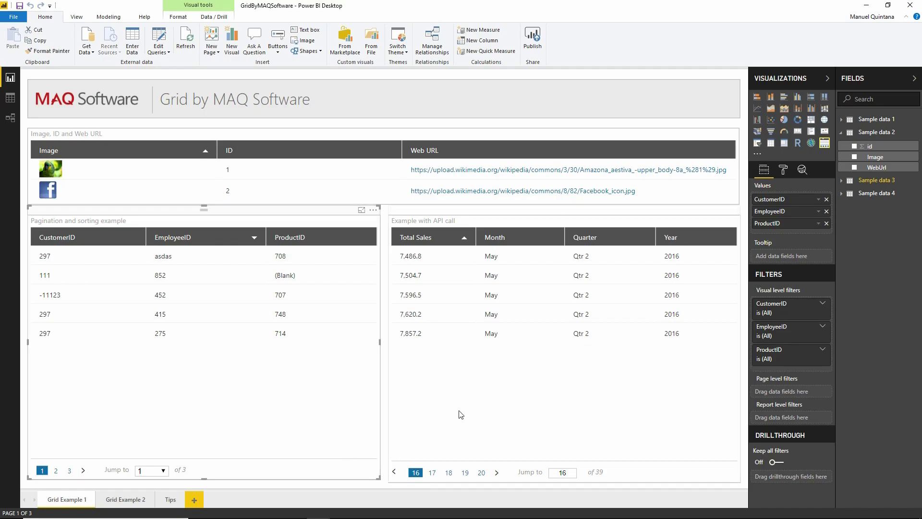
left_click(787, 176)
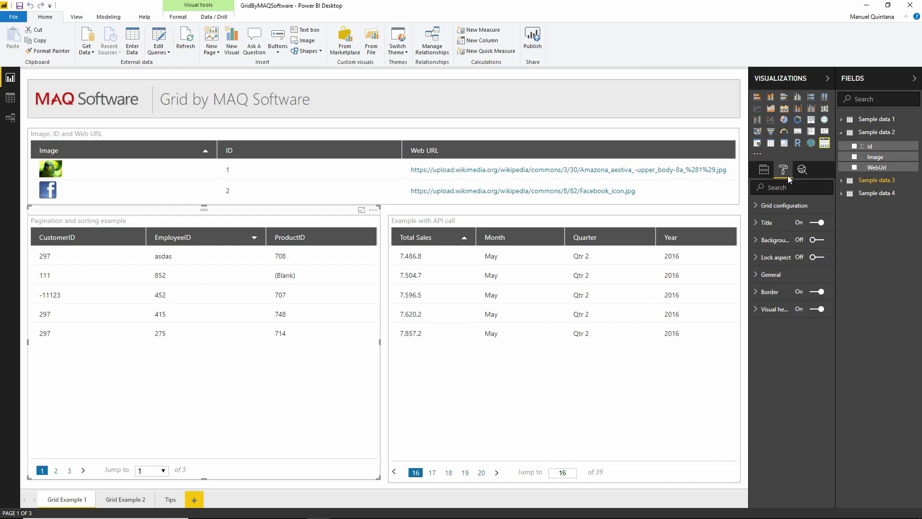
left_click(785, 207)
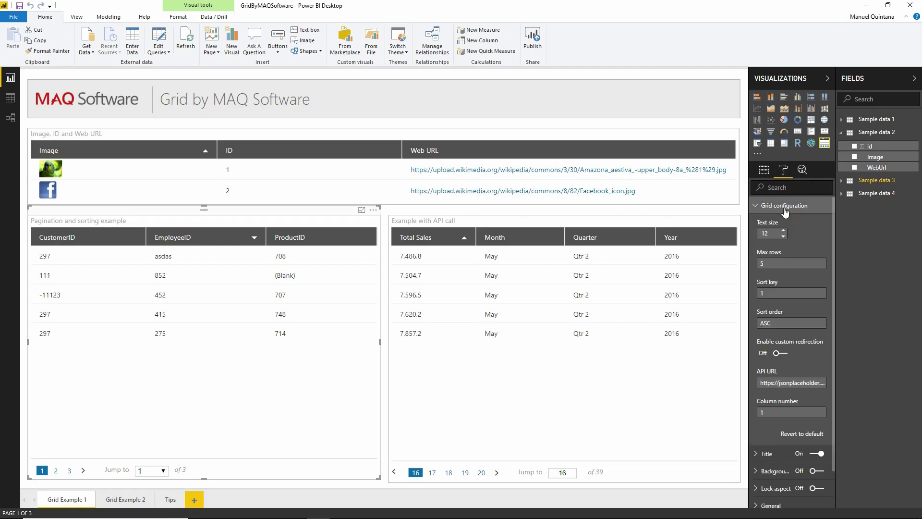
left_click(784, 230)
left_click(784, 231)
left_click(784, 230)
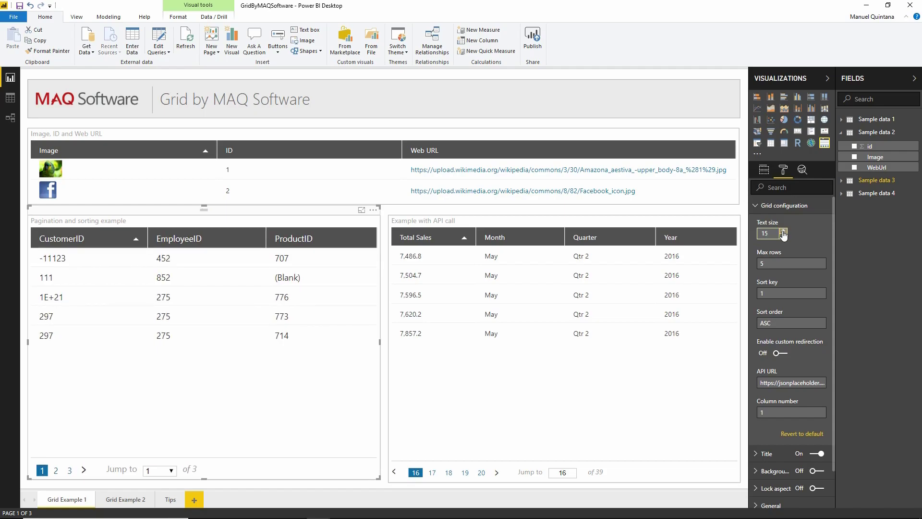
key("Tab")
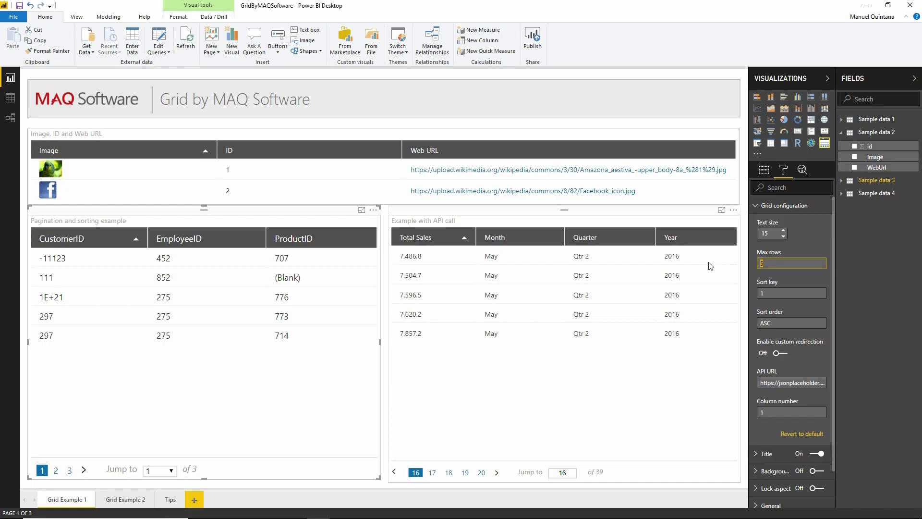
type("8")
key("Tab")
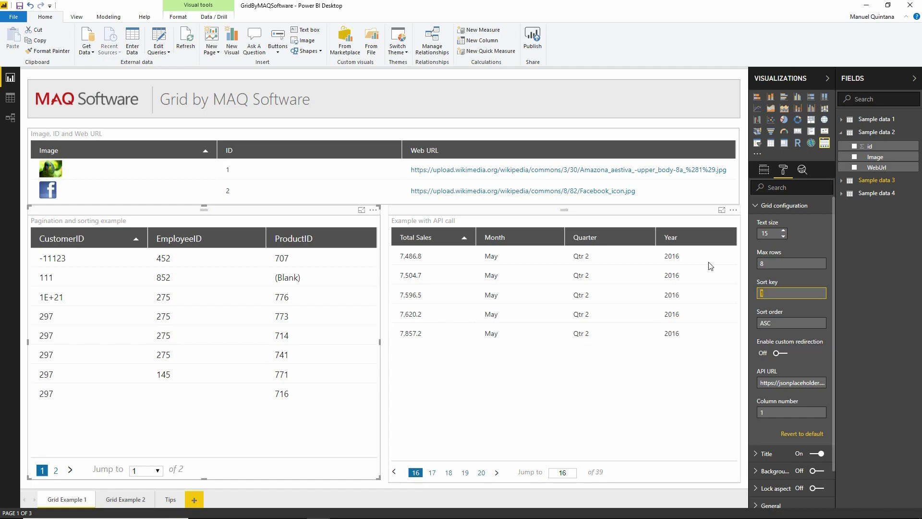
- Set the API call grid's max rows to 10 after trying several values
left_click(555, 388)
left_click(769, 263)
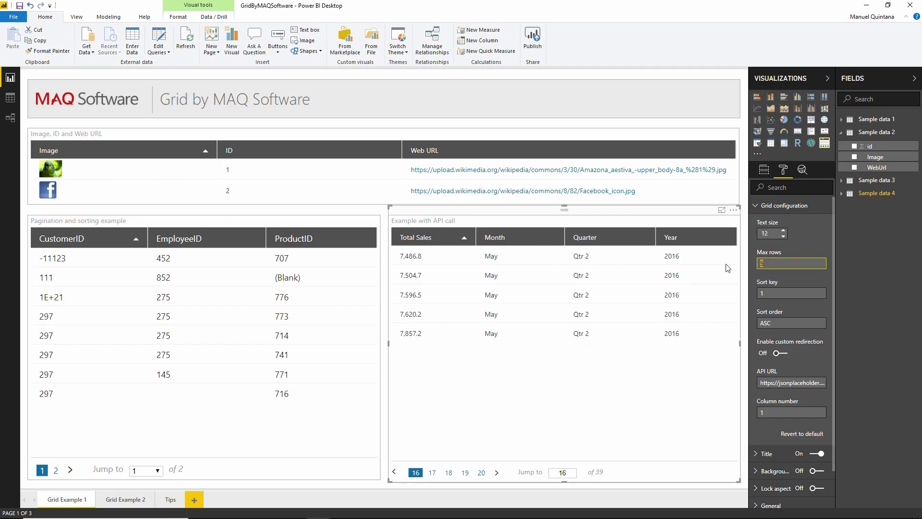
type("30")
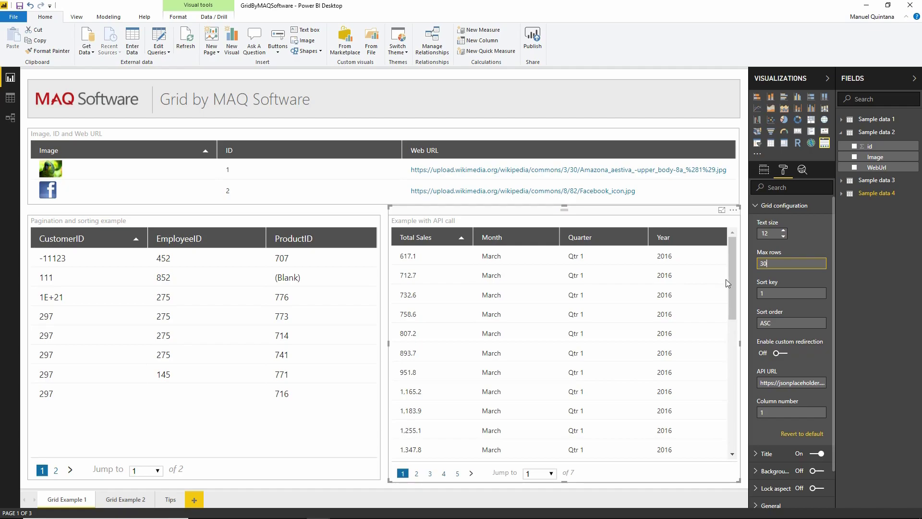
left_click_drag(732, 268, 734, 417)
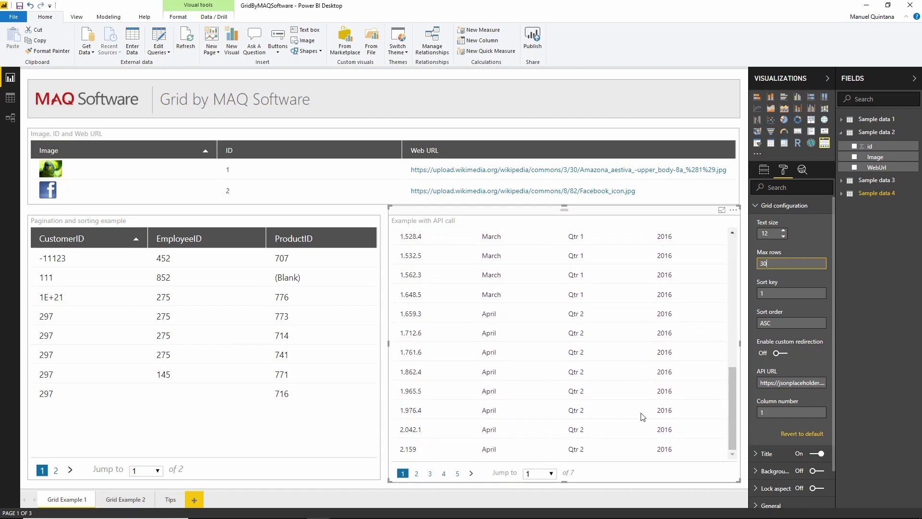
left_click_drag(731, 390, 726, 344)
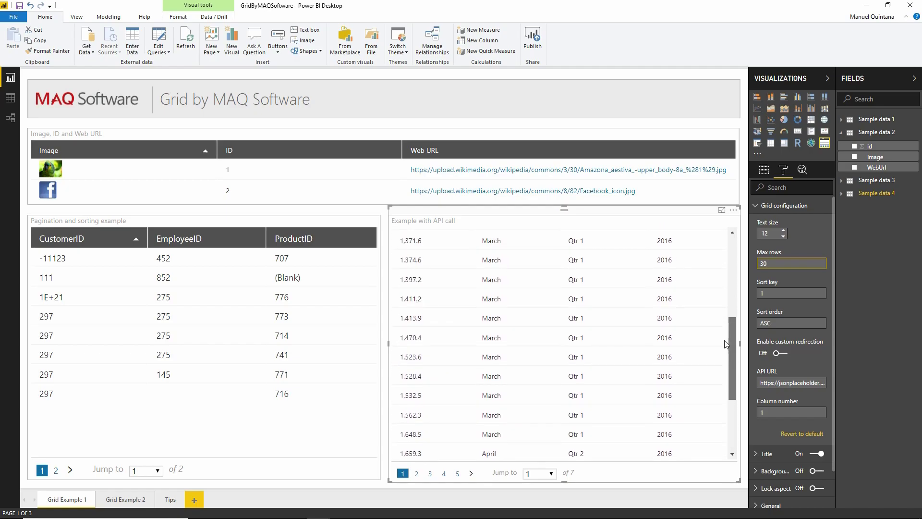
key("BackSpace")
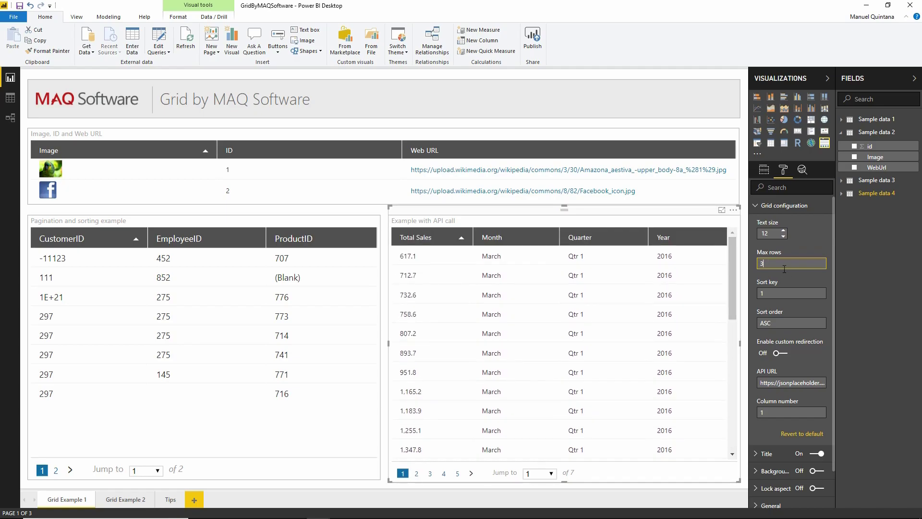
type("0")
key("BackSpace")
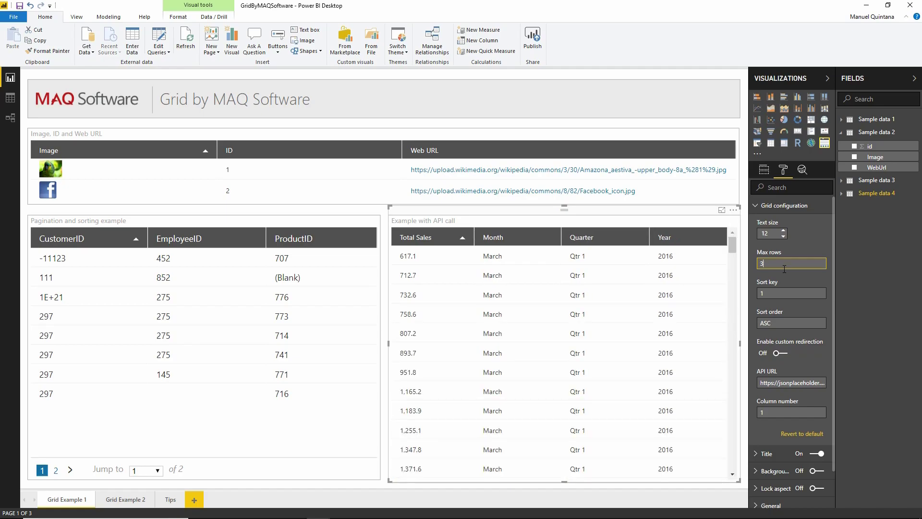
type("512")
key("BackSpace")
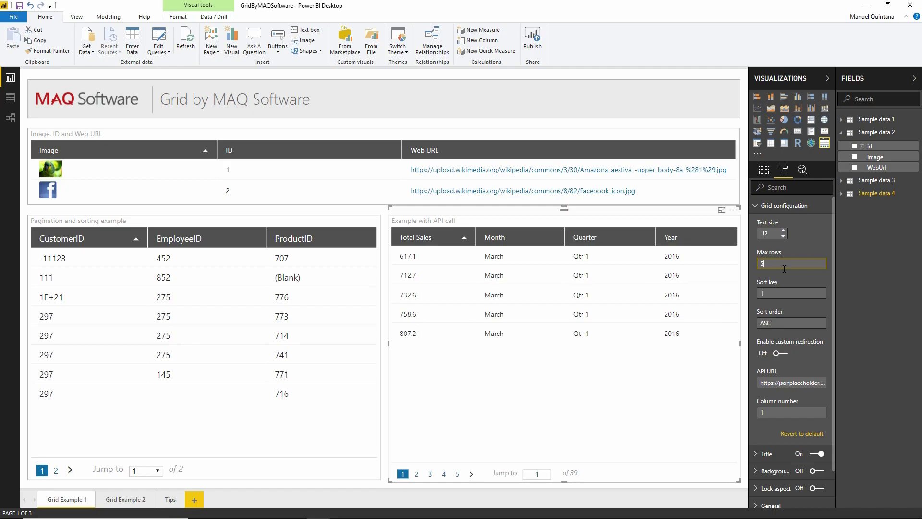
key("BackSpace")
type("10")
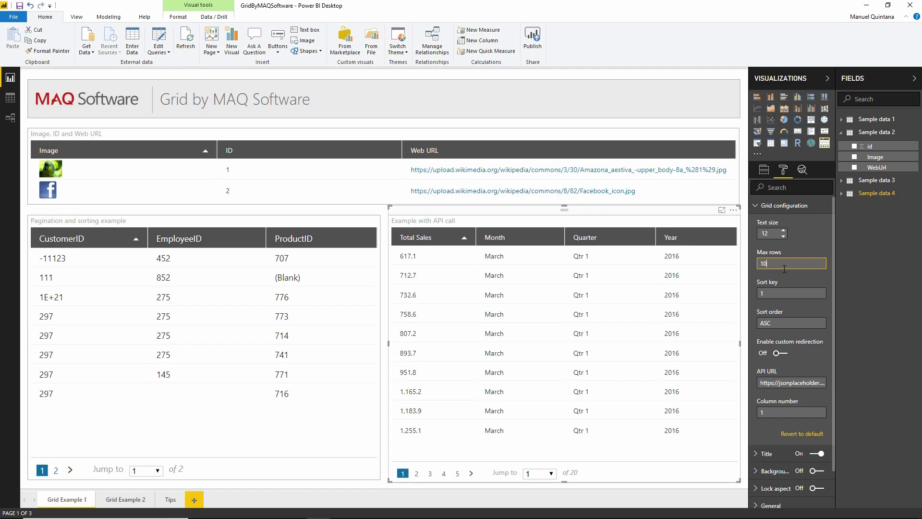
- Set the API call grid's default sort key to 3 and sort order to desc
left_click(779, 292)
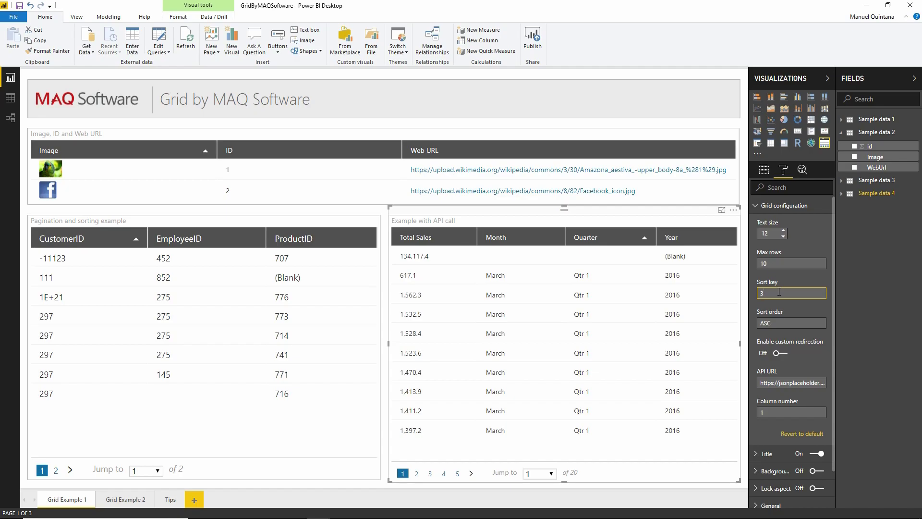
key("Tab")
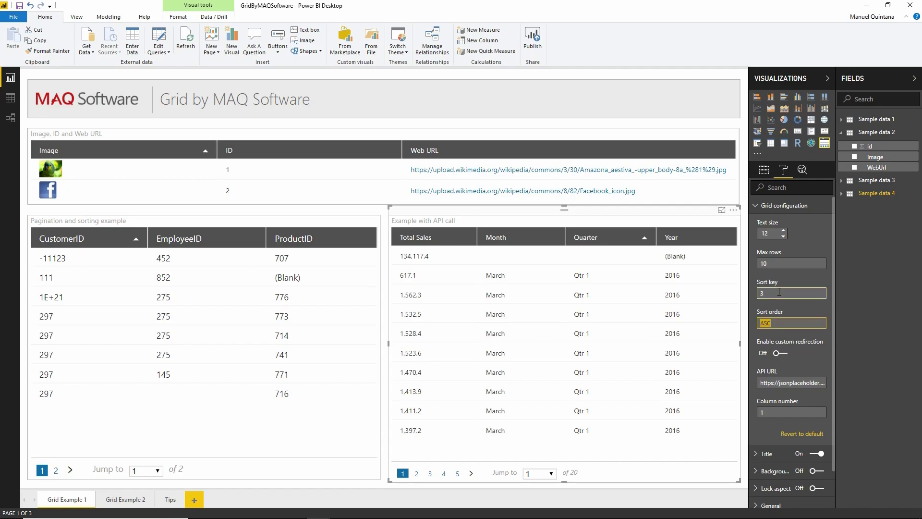
type("des")
key("Tab")
type("sesc")
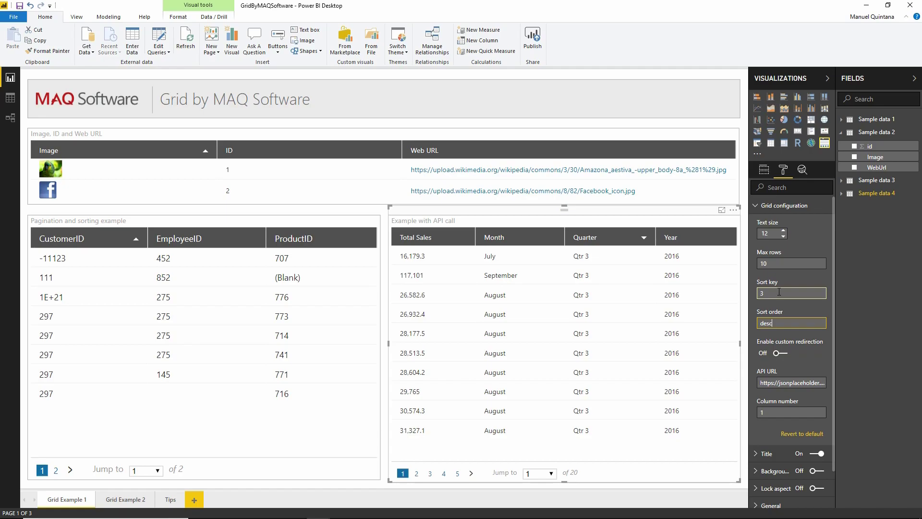
key("Tab")
- Enable custom redirection, review the API URL, and set column number to 4
left_click(782, 355)
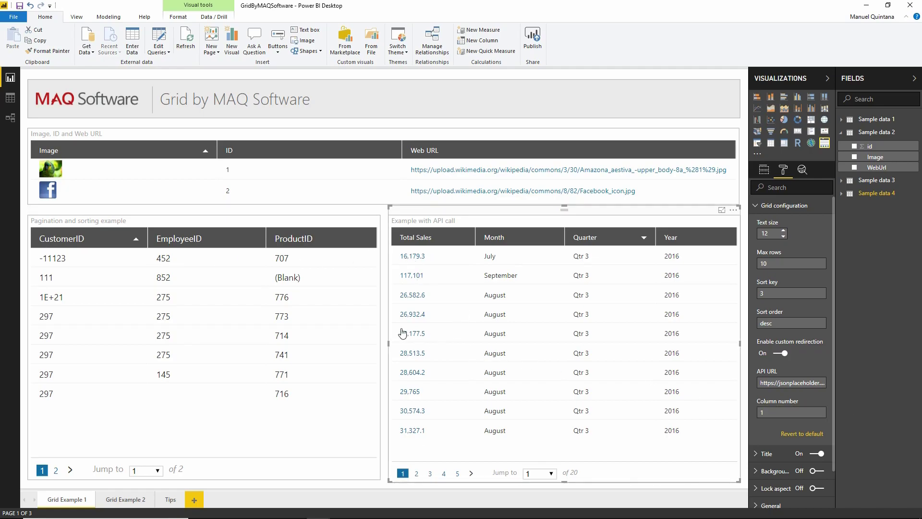
left_click(781, 383)
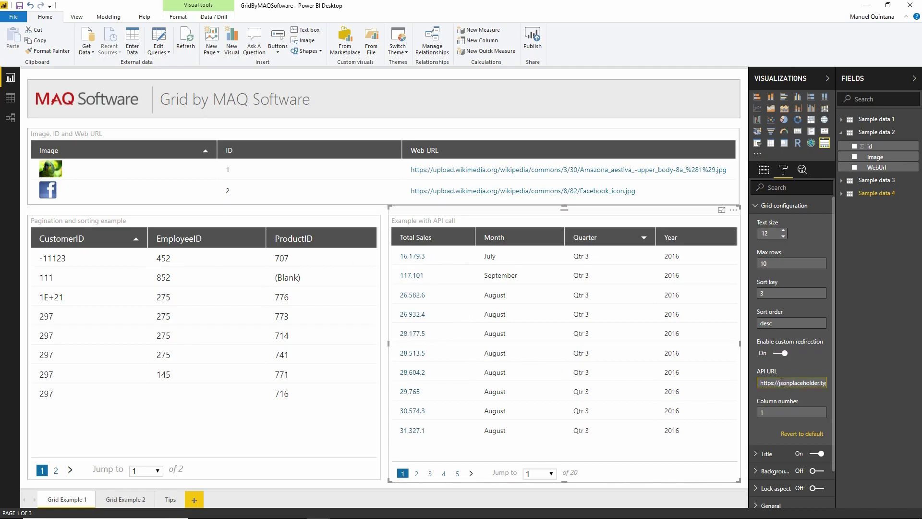
left_click_drag(781, 383, 818, 381)
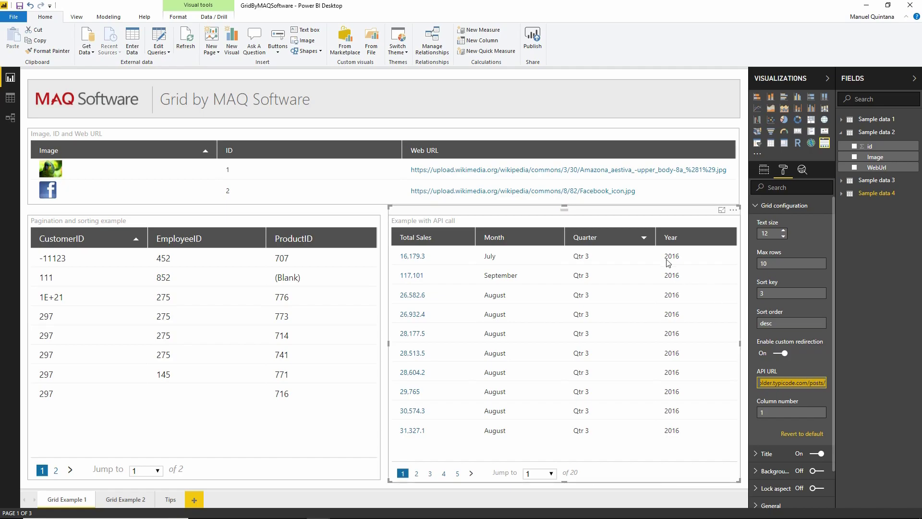
left_click_drag(781, 409, 753, 410)
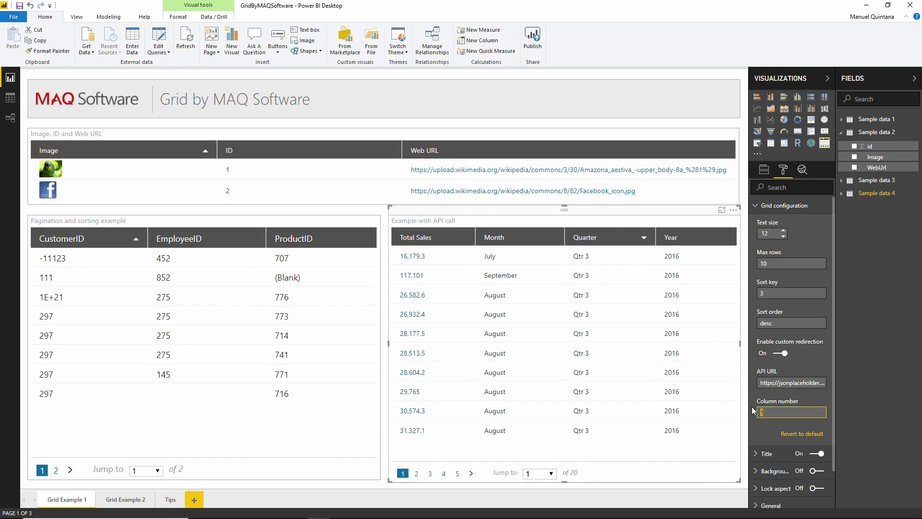
type("4")
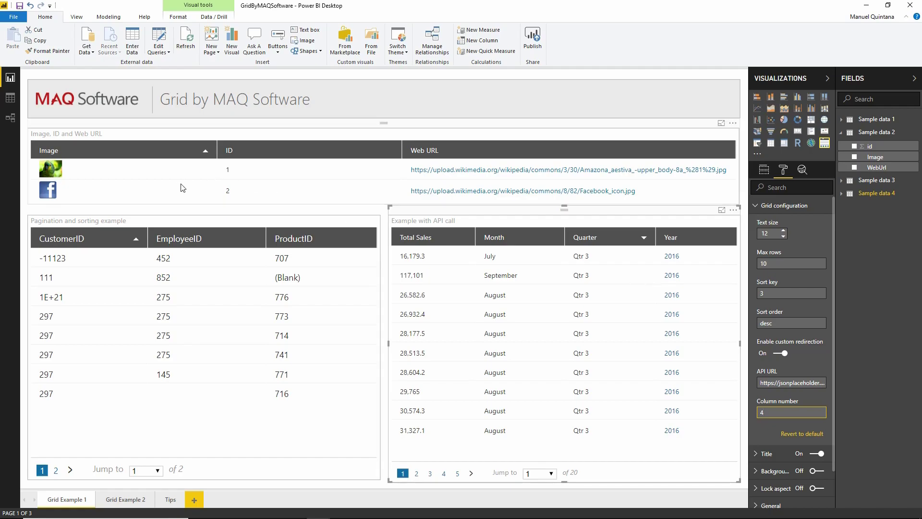
- Collapse Grid configuration, then expand and collapse the Title section
left_click(768, 205)
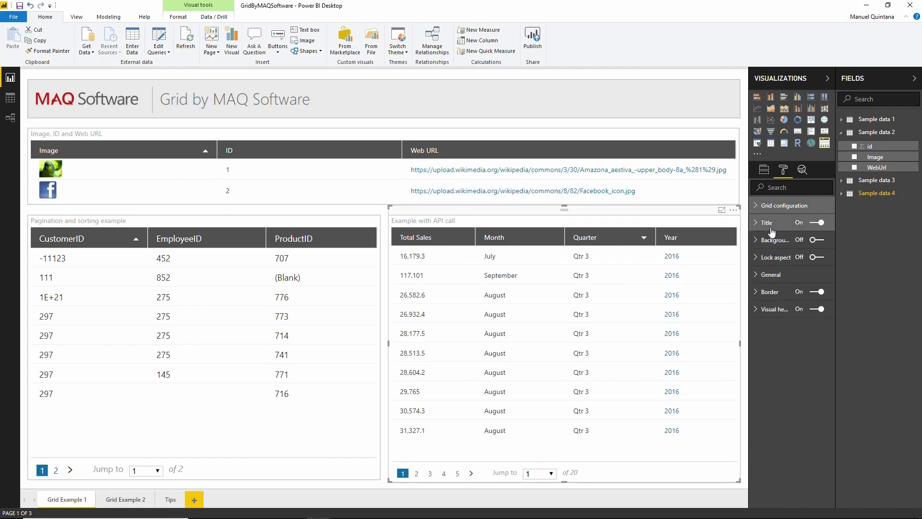
left_click(771, 224)
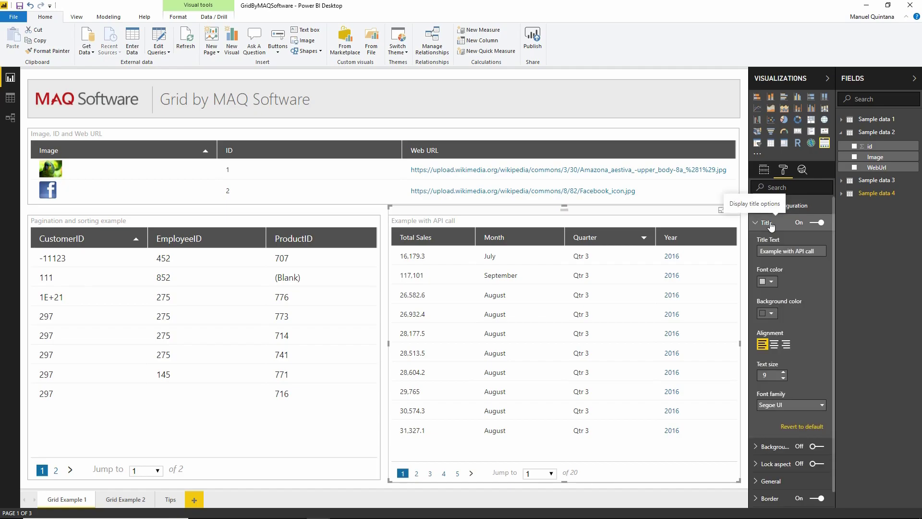
left_click(771, 230)
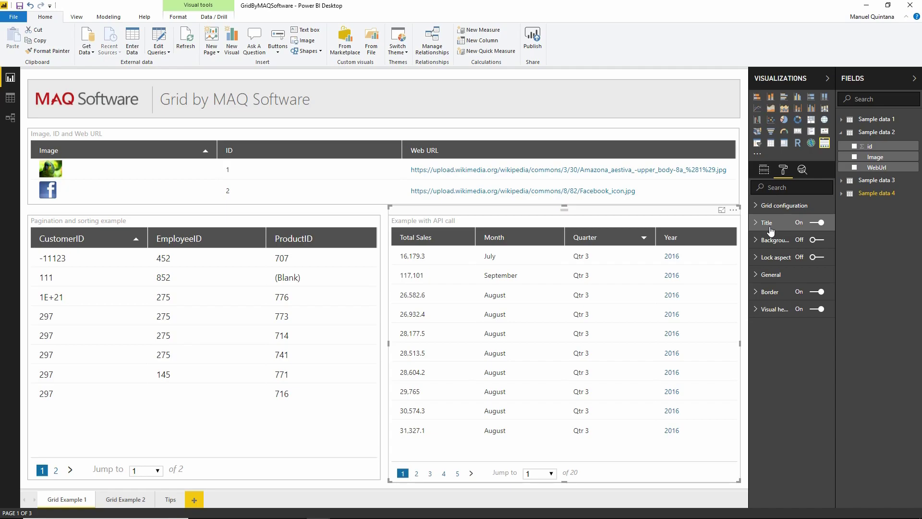
- Select the Image, ID and Web URL grid and check the Image field's data category in Modeling
left_click(356, 136)
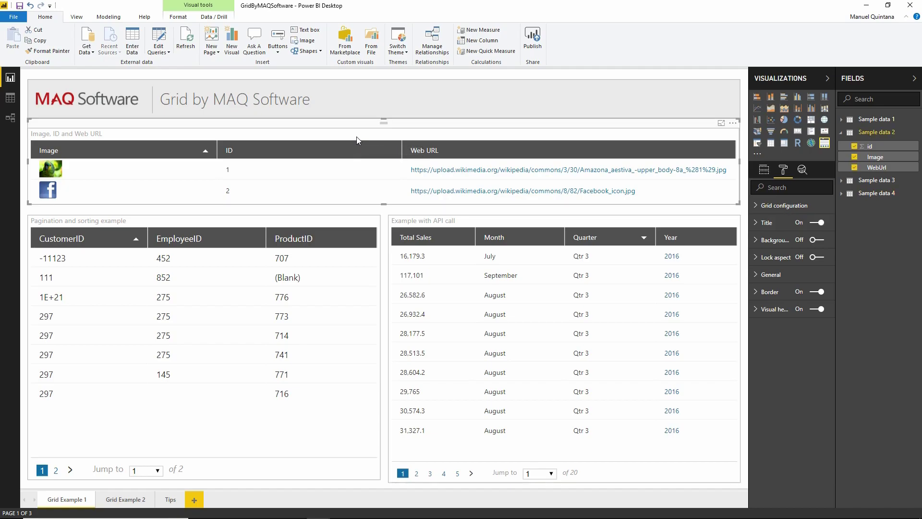
left_click(109, 18)
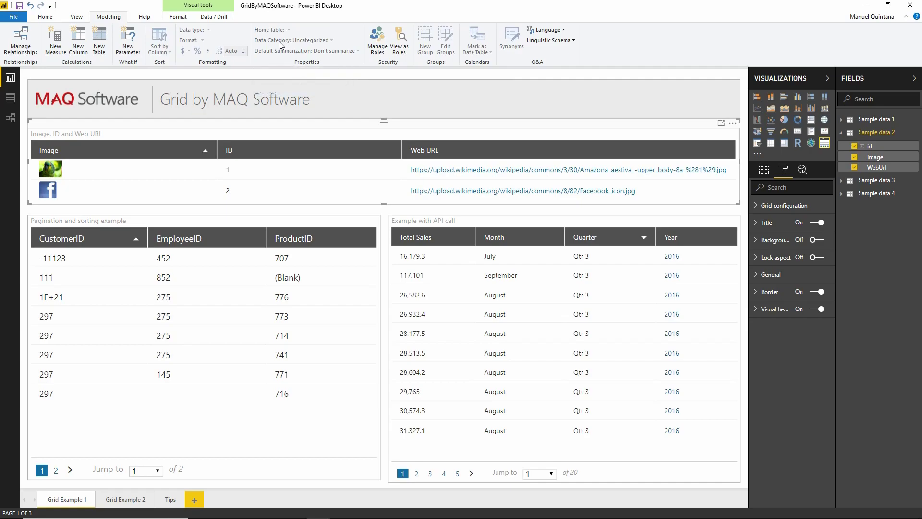
left_click(872, 158)
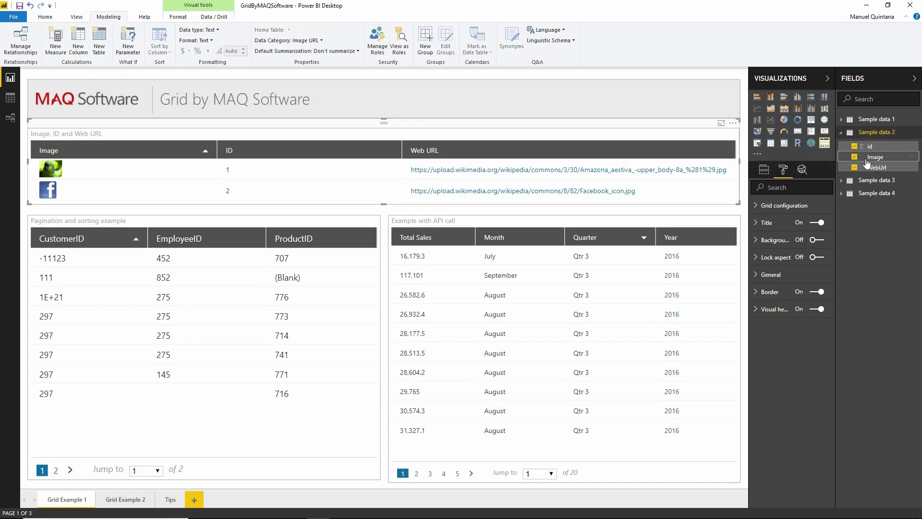